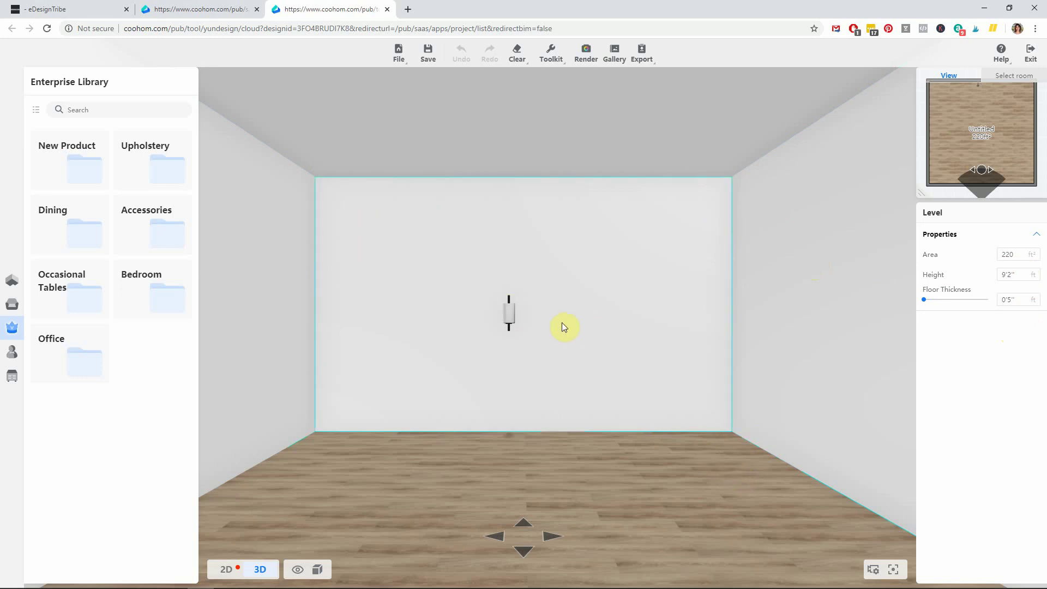
# Step: Change the Preferences measurement unit to millimetres
pyautogui.moveTo(562, 326)
pyautogui.mouseDown()
pyautogui.moveTo(695, 327)
pyautogui.moveTo(644, 333)
pyautogui.mouseUp()
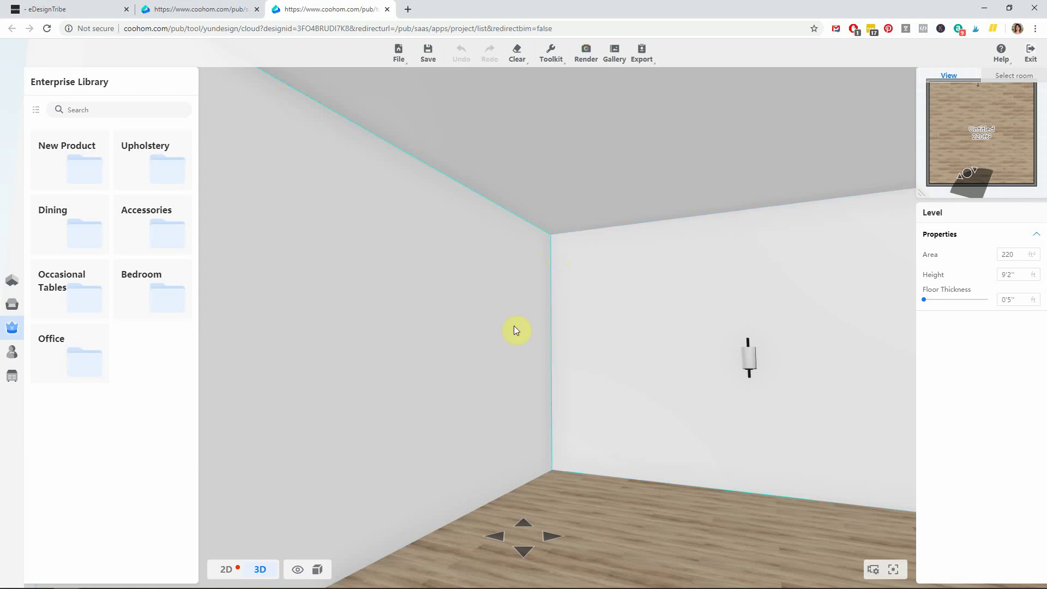
pyautogui.moveTo(921, 193)
pyautogui.moveTo(829, 257)
pyautogui.mouseDown()
pyautogui.moveTo(805, 229)
pyautogui.moveTo(724, 237)
pyautogui.mouseUp()
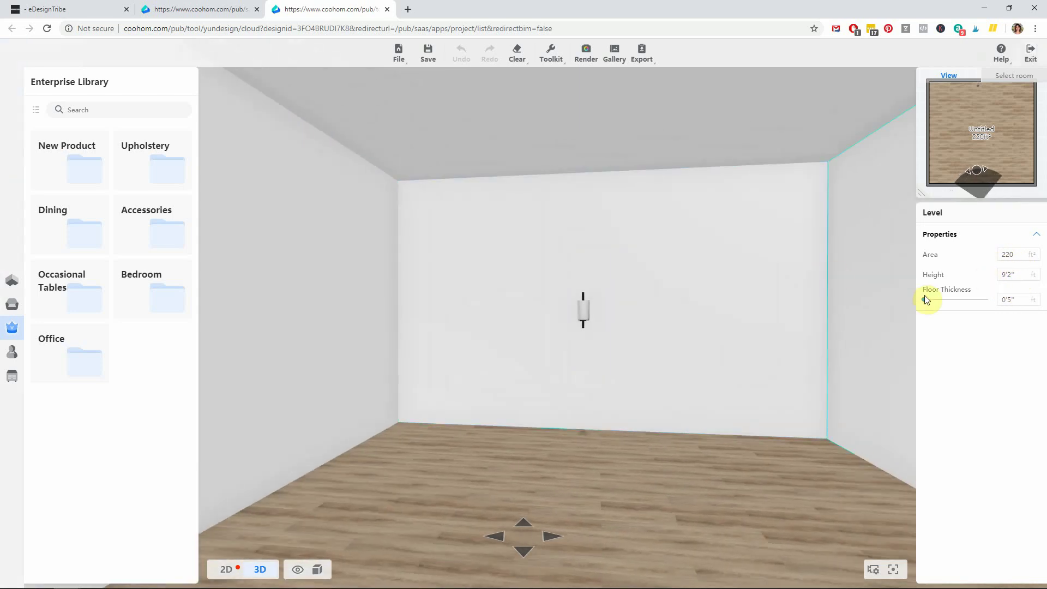
pyautogui.click(1001, 51)
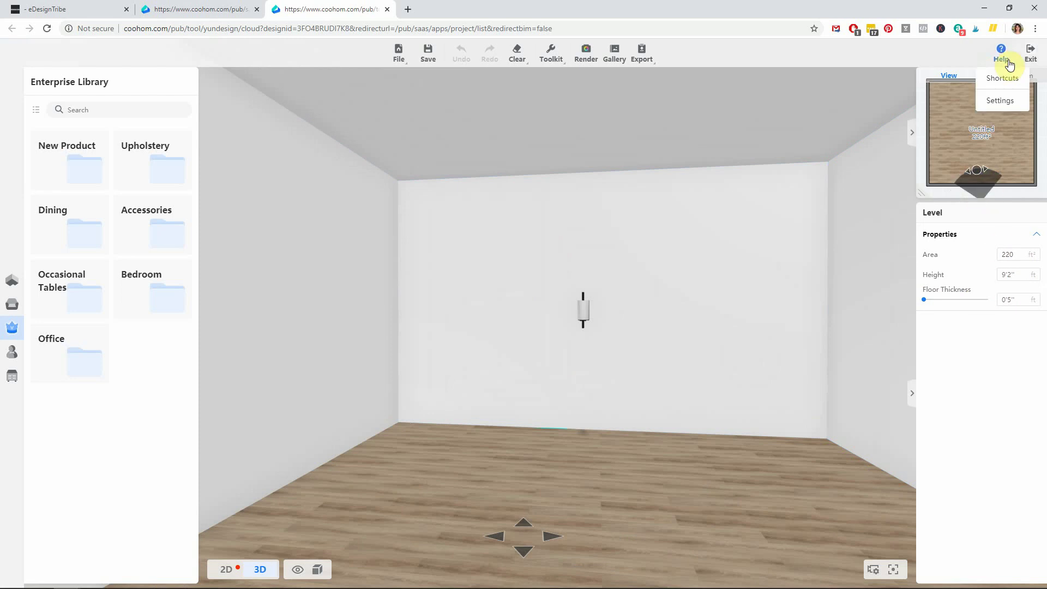
pyautogui.click(997, 101)
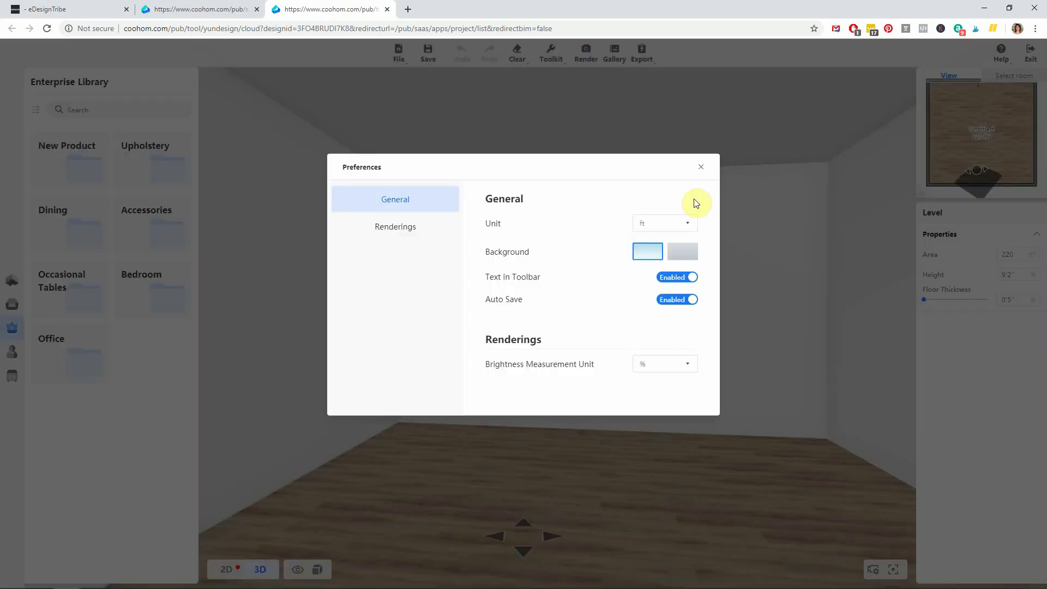
pyautogui.click(687, 223)
pyautogui.click(676, 243)
pyautogui.click(698, 169)
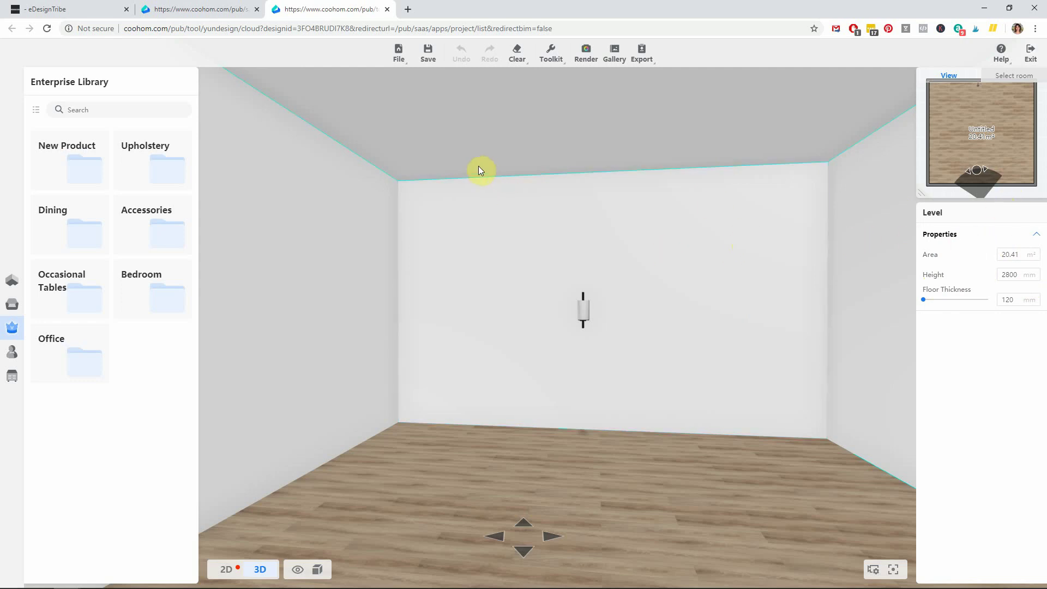
# Step: Select the left wall and open it in the wall editor
pyautogui.moveTo(443, 257); pyautogui.dragTo(536, 270)
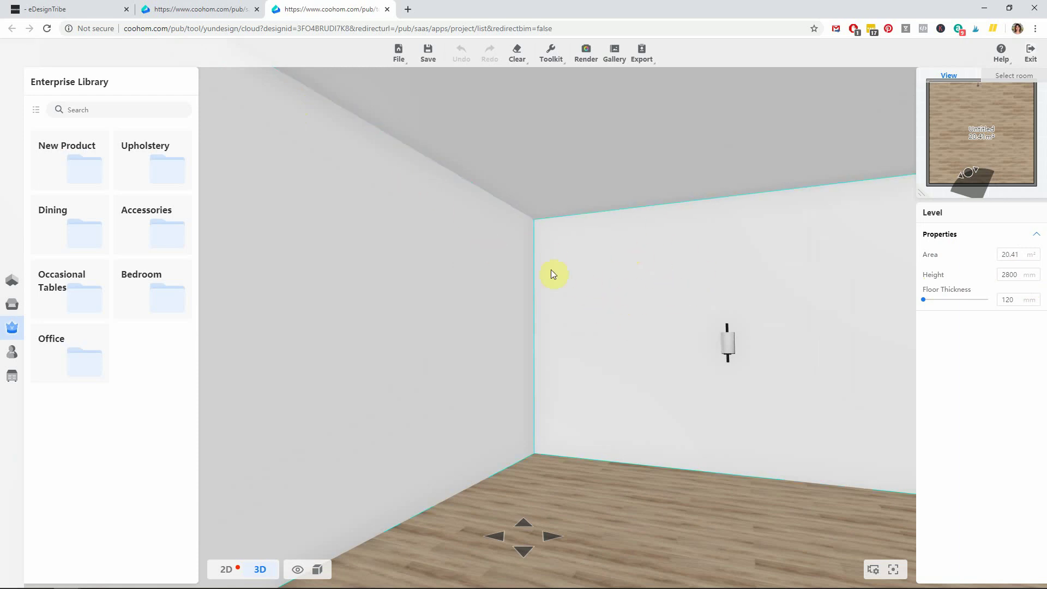
pyautogui.click(437, 294)
pyautogui.click(574, 181)
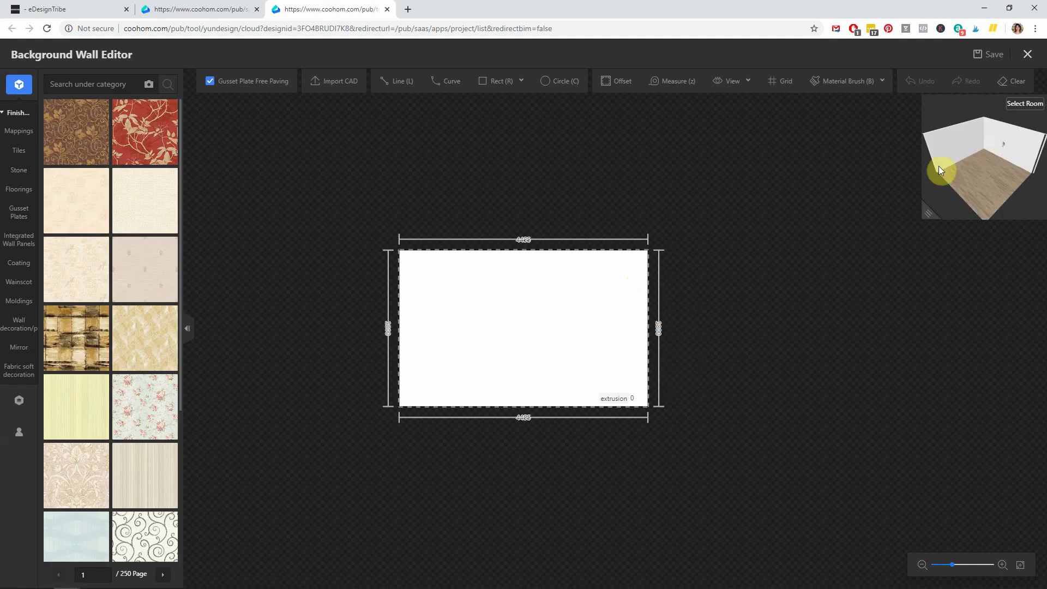
# Step: Enlarge the 3D room preview and turn it to a frontal view
pyautogui.moveTo(929, 214); pyautogui.dragTo(763, 316)
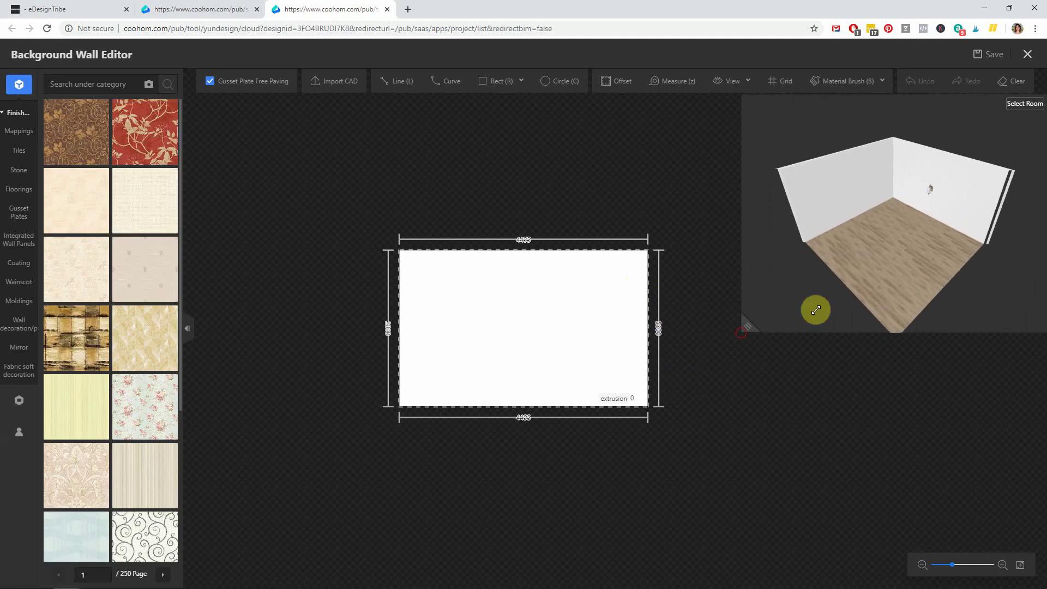
pyautogui.moveTo(865, 306); pyautogui.dragTo(872, 270)
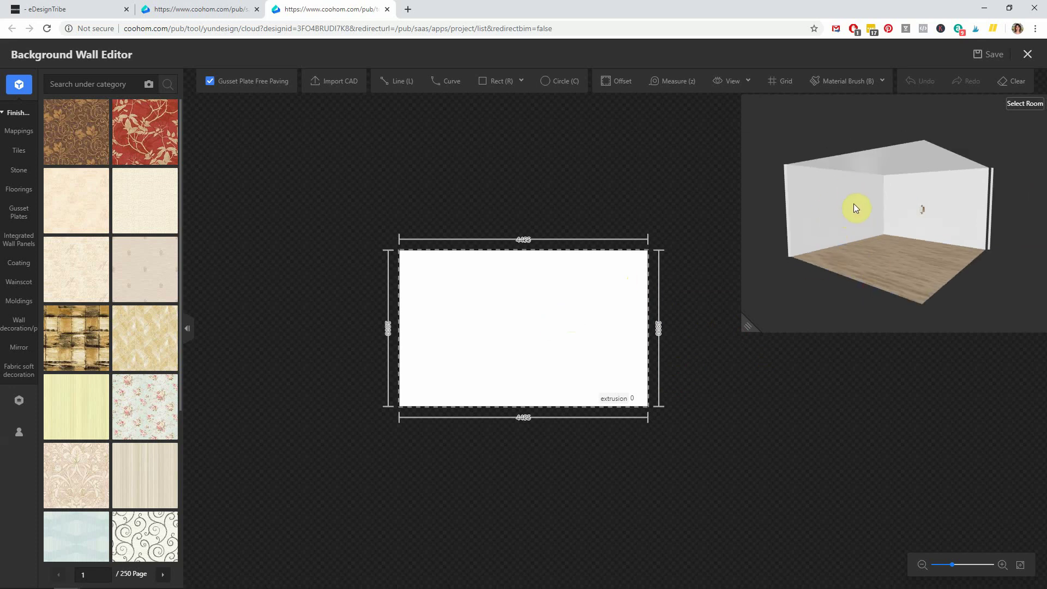
# Step: Draw a line from the wall's right edge to the top edge's midpoint
pyautogui.click(389, 90)
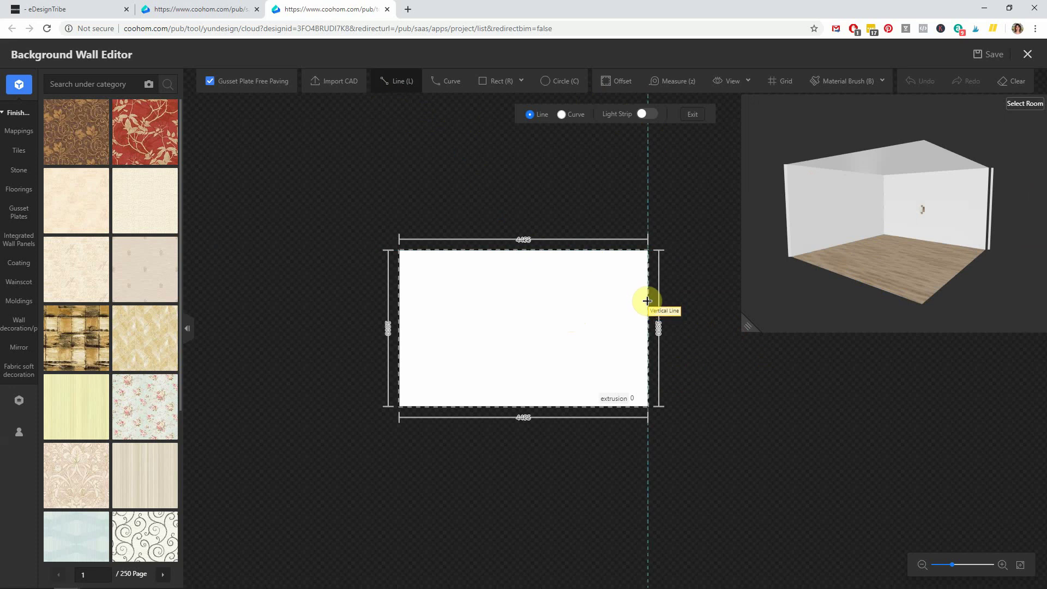
pyautogui.click(646, 300)
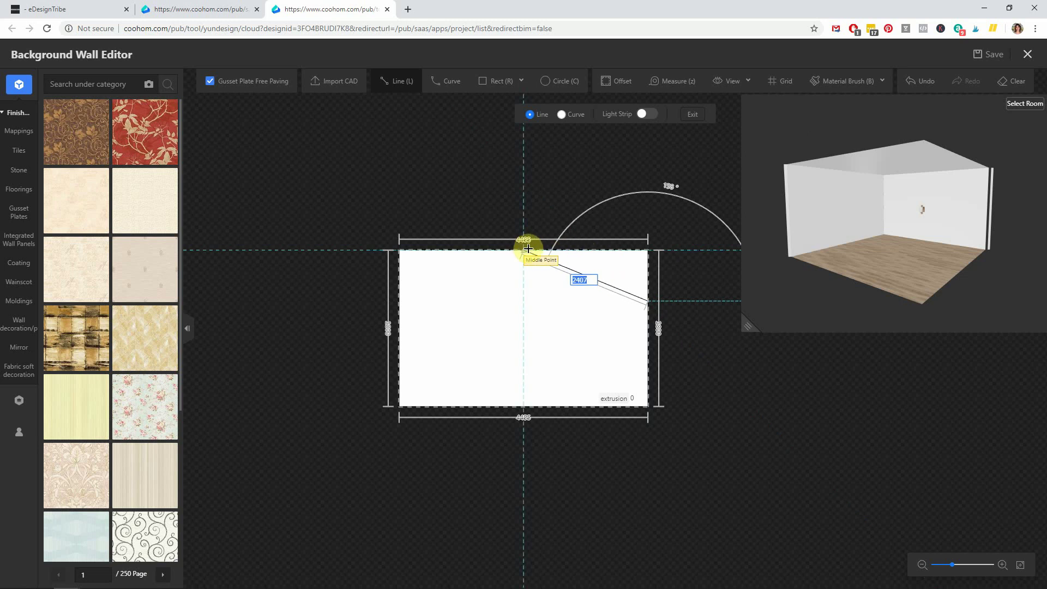
pyautogui.click(522, 248)
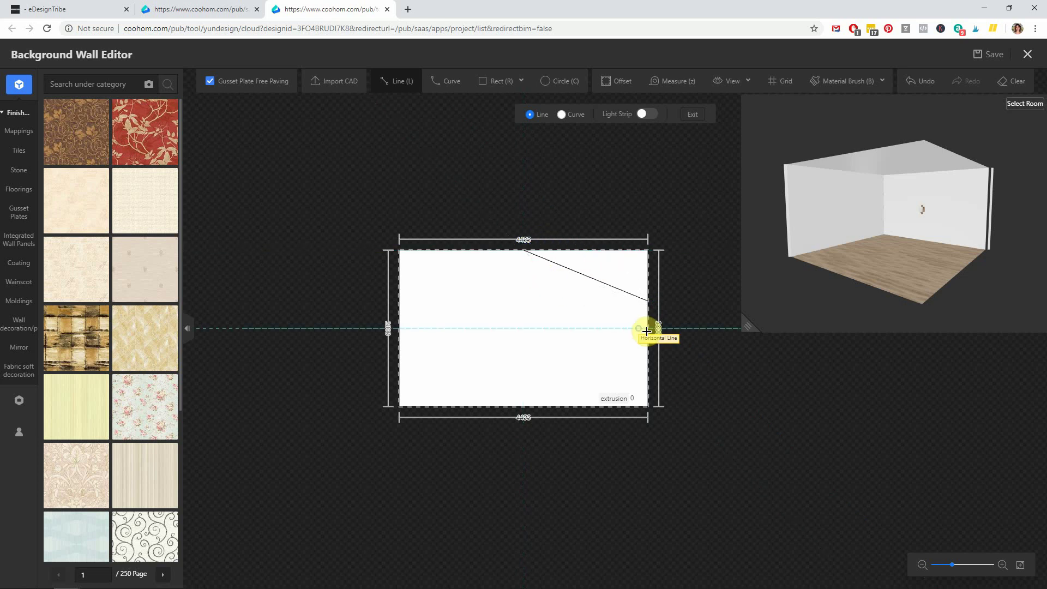
pyautogui.click(642, 301)
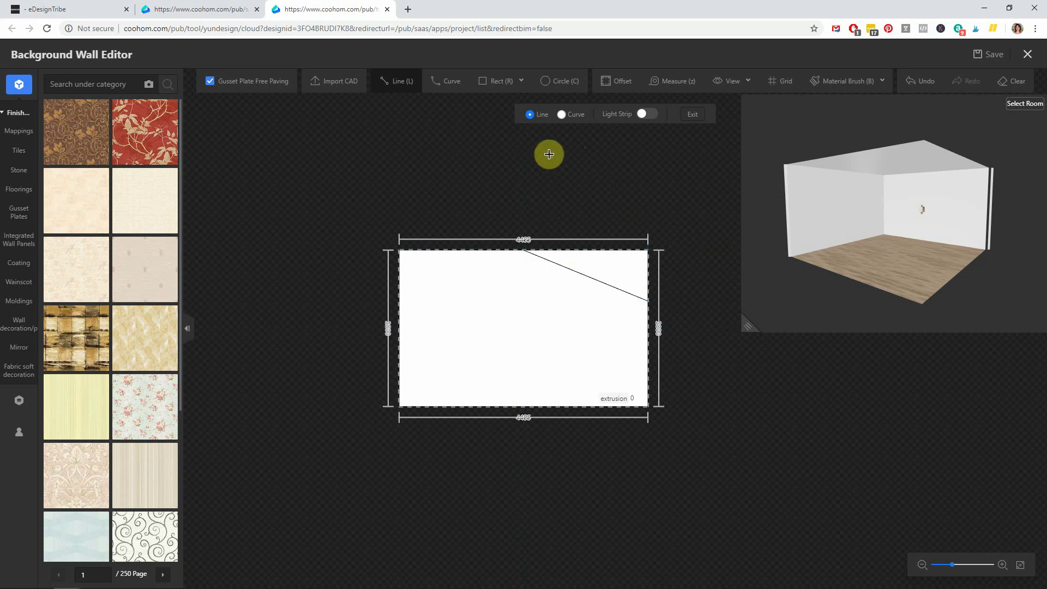
# Step: Finish drawing, then drag the diagonal line's right endpoint lower down the right wall
pyautogui.click(684, 87)
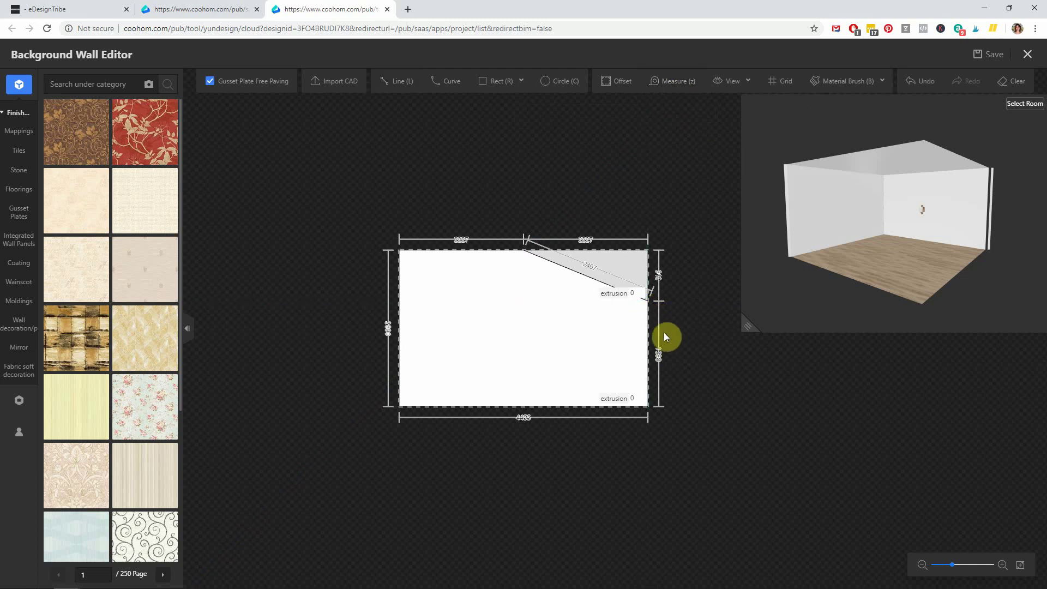
pyautogui.scroll(1, 654, 333)
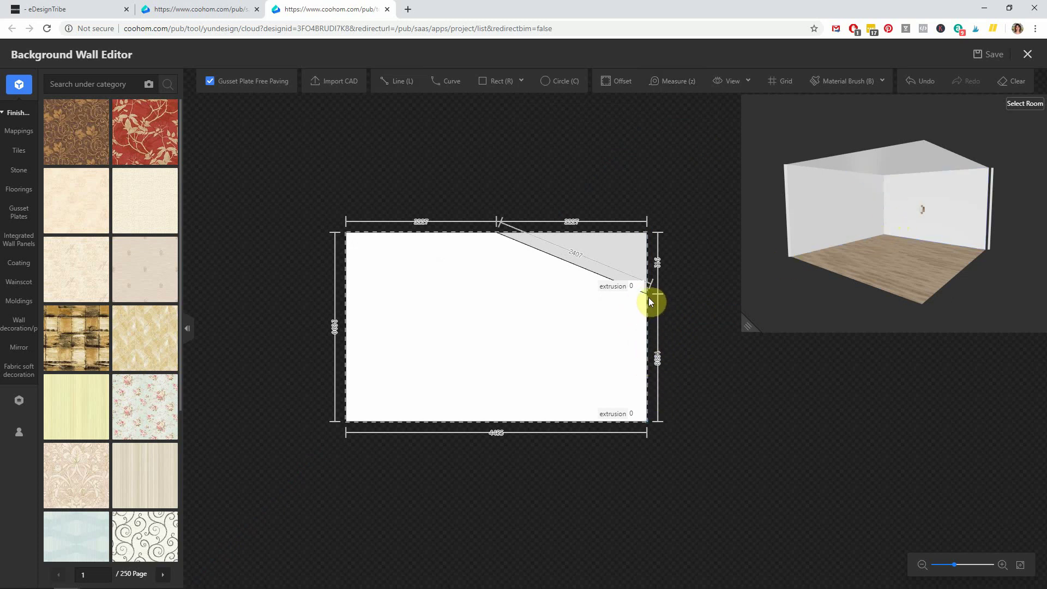
pyautogui.moveTo(651, 304); pyautogui.dragTo(644, 301)
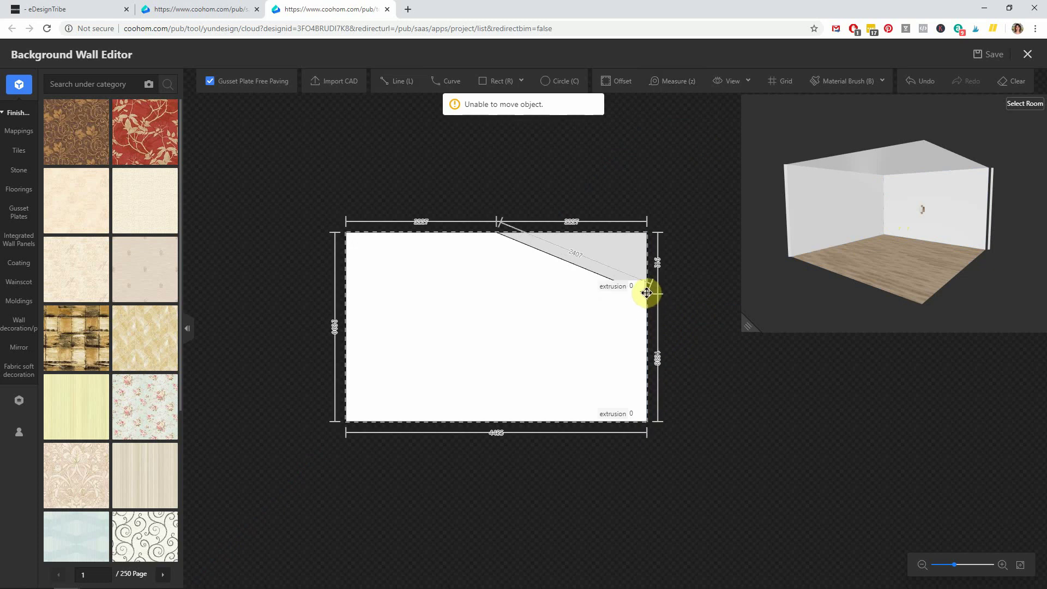
pyautogui.click(589, 271)
pyautogui.click(590, 270)
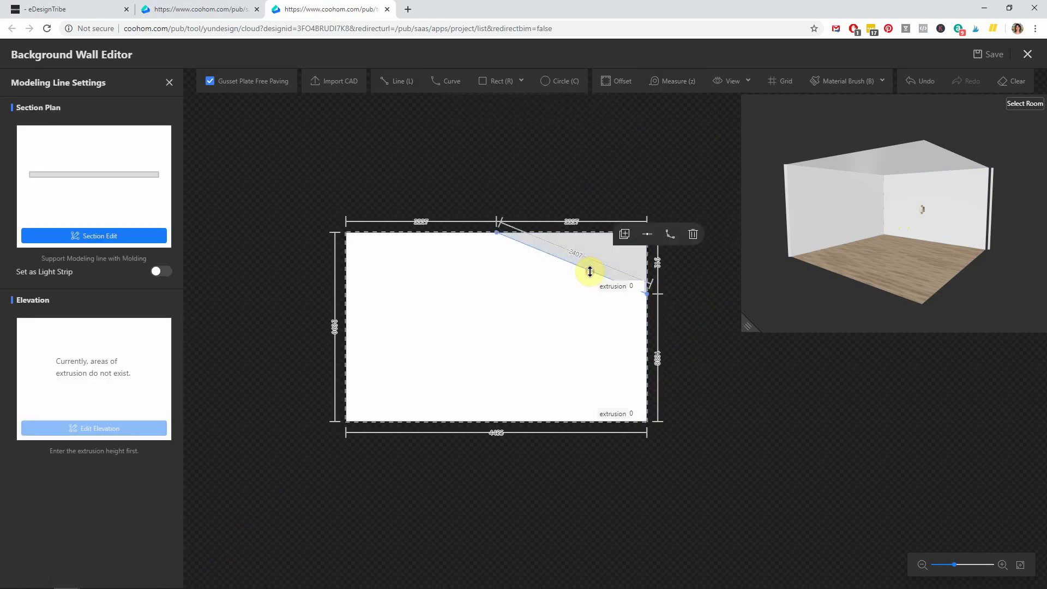
pyautogui.scroll(2, 646, 293)
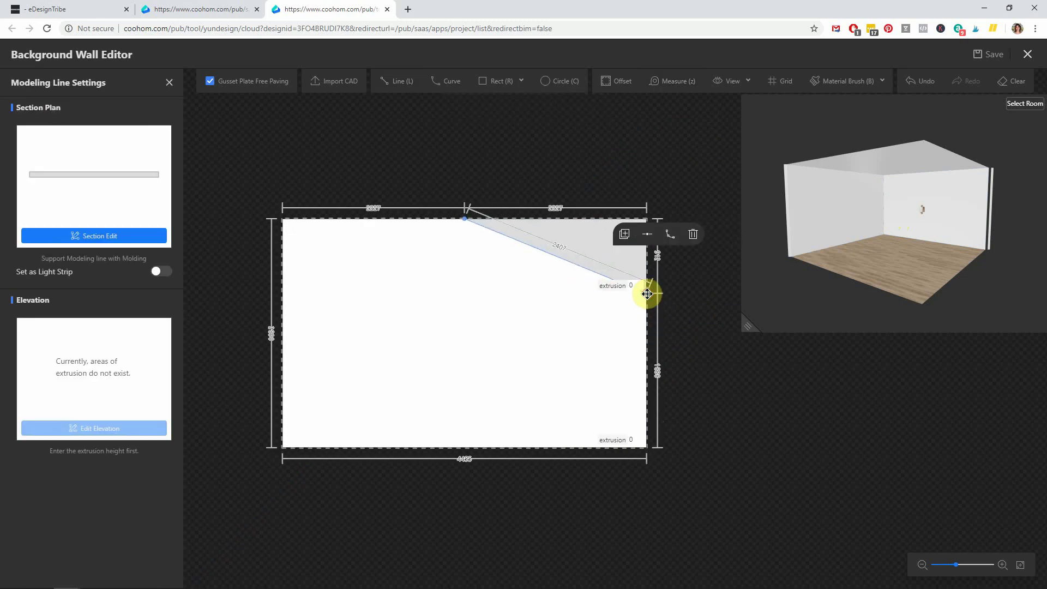
pyautogui.moveTo(646, 293)
pyautogui.mouseDown()
pyautogui.moveTo(648, 304)
pyautogui.moveTo(648, 283)
pyautogui.mouseUp()
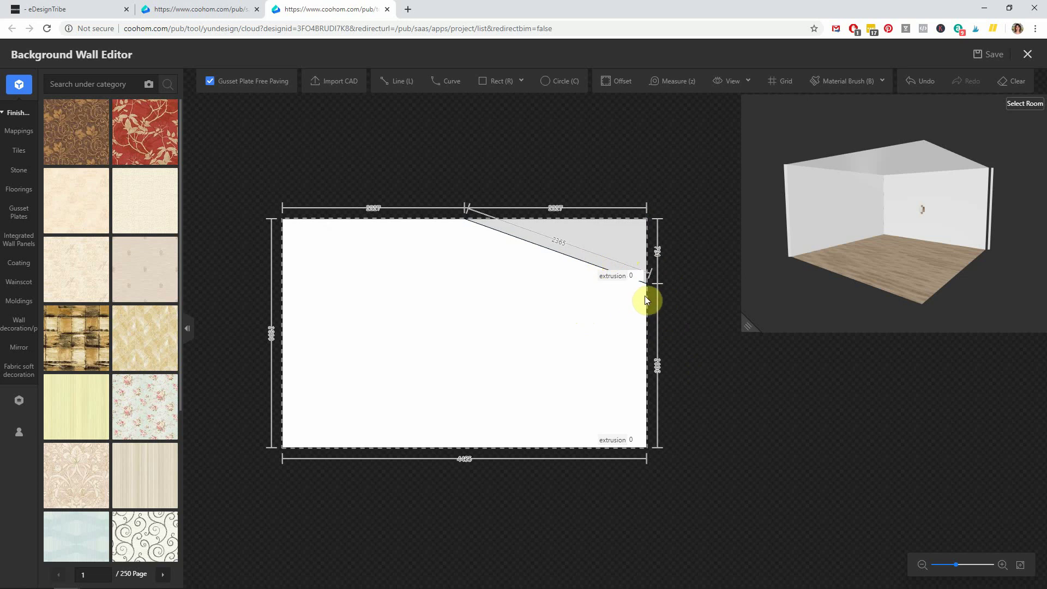
# Step: Set the upper-right triangle's extrusion to 4500, then enlarge the 3D preview
pyautogui.click(636, 276)
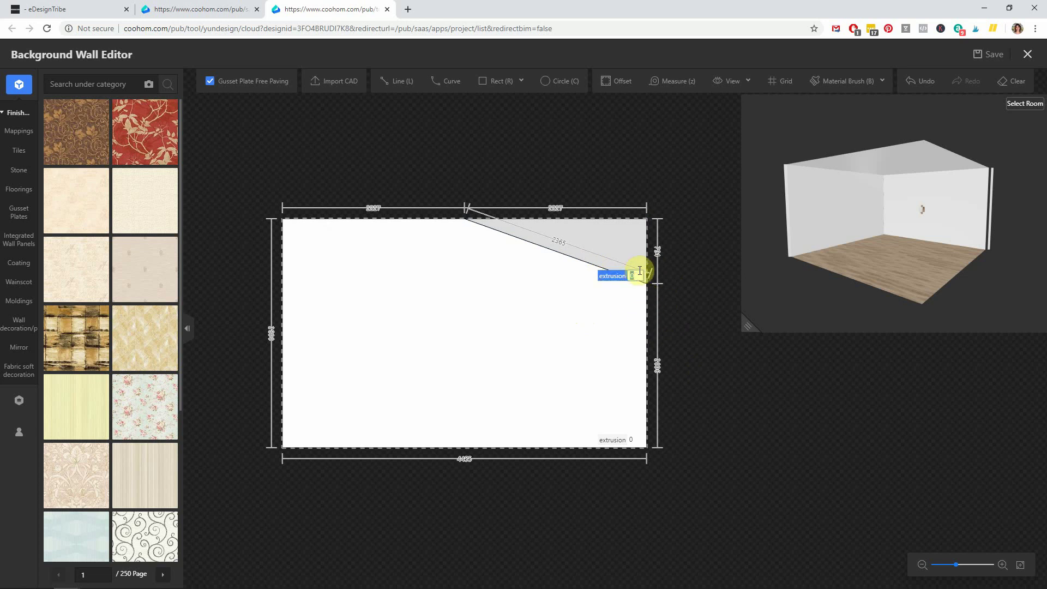
pyautogui.write('300')
pyautogui.write('4500')
pyautogui.press('Return')
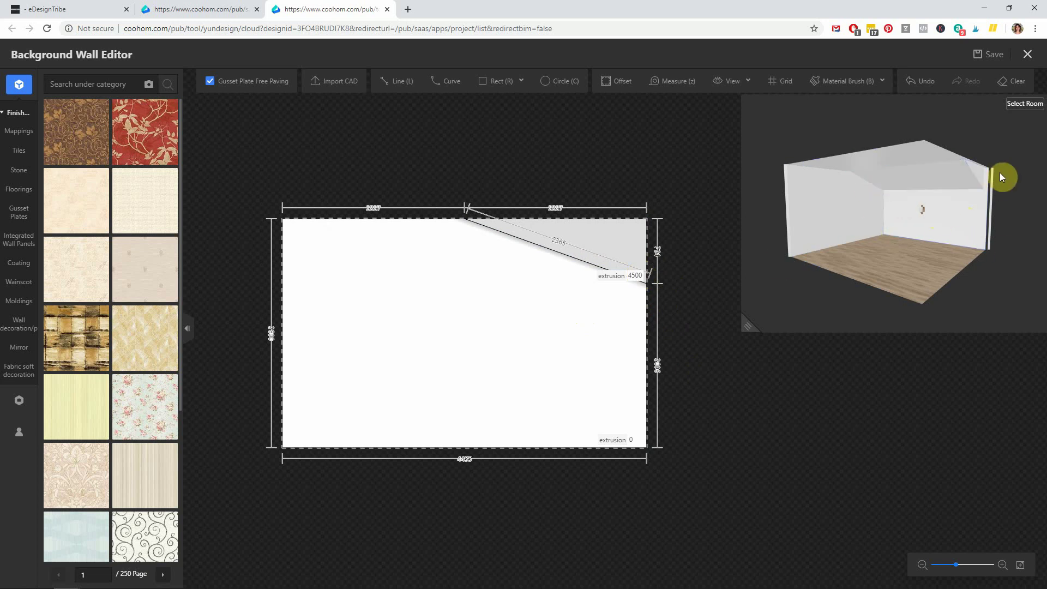
pyautogui.click(635, 276)
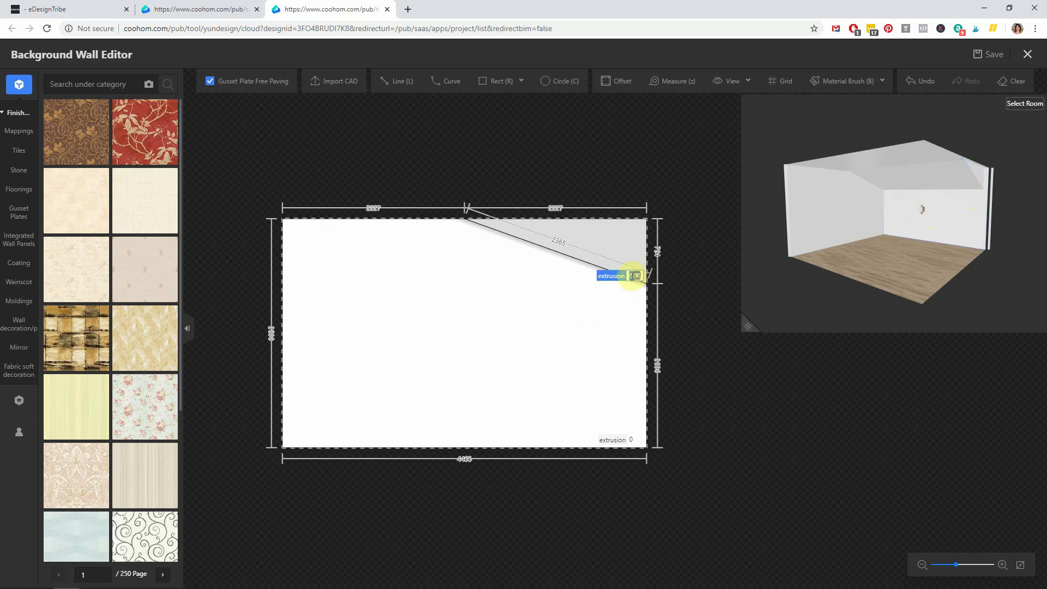
pyautogui.write('20')
pyautogui.press('Return')
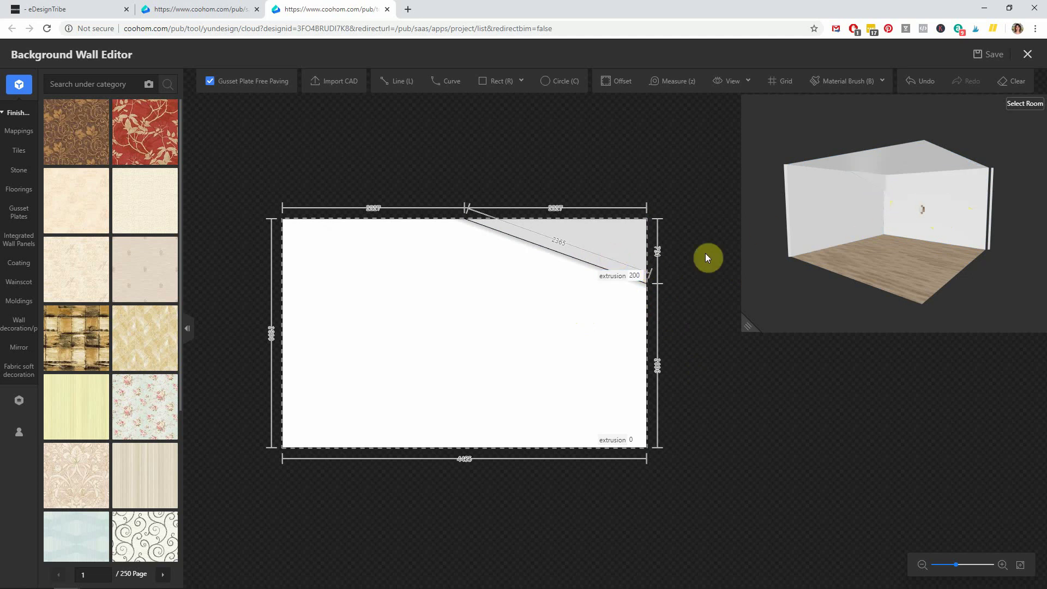
pyautogui.click(634, 276)
pyautogui.write('30')
pyautogui.write('0')
pyautogui.press('Return')
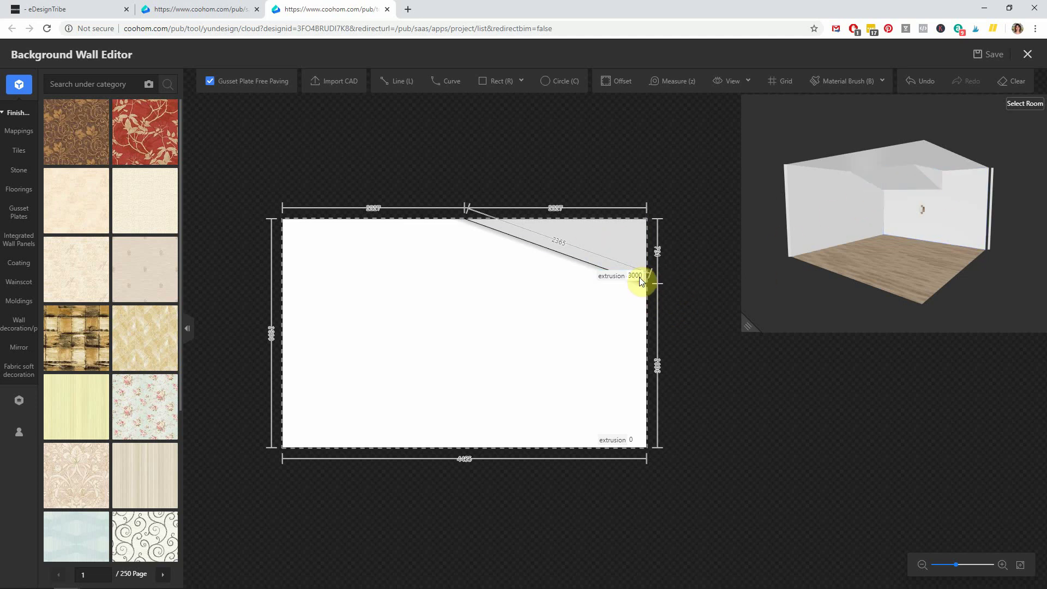
pyautogui.click(637, 277)
pyautogui.write('45')
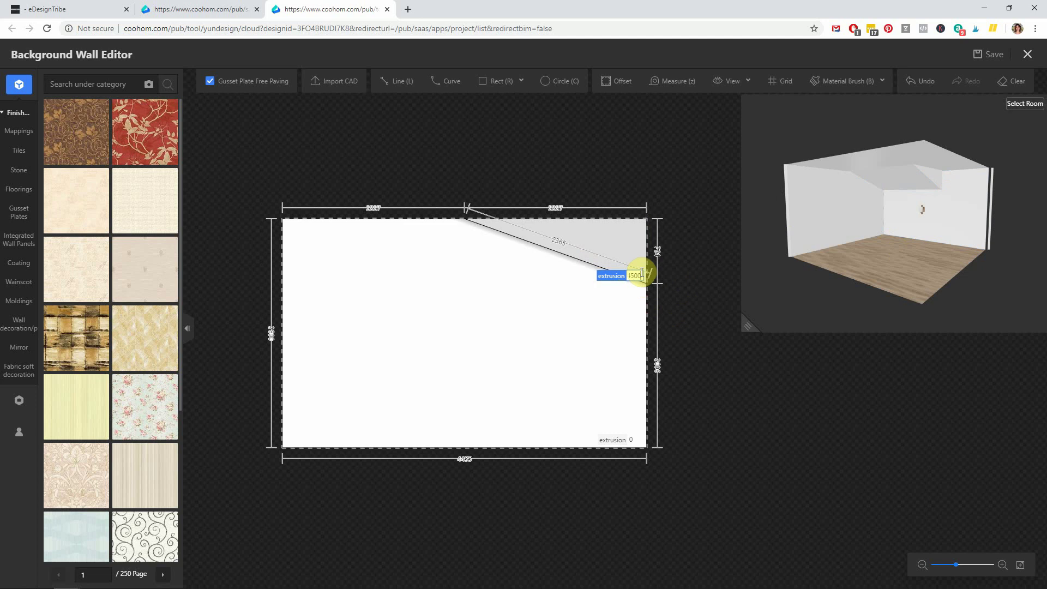
pyautogui.press('Return')
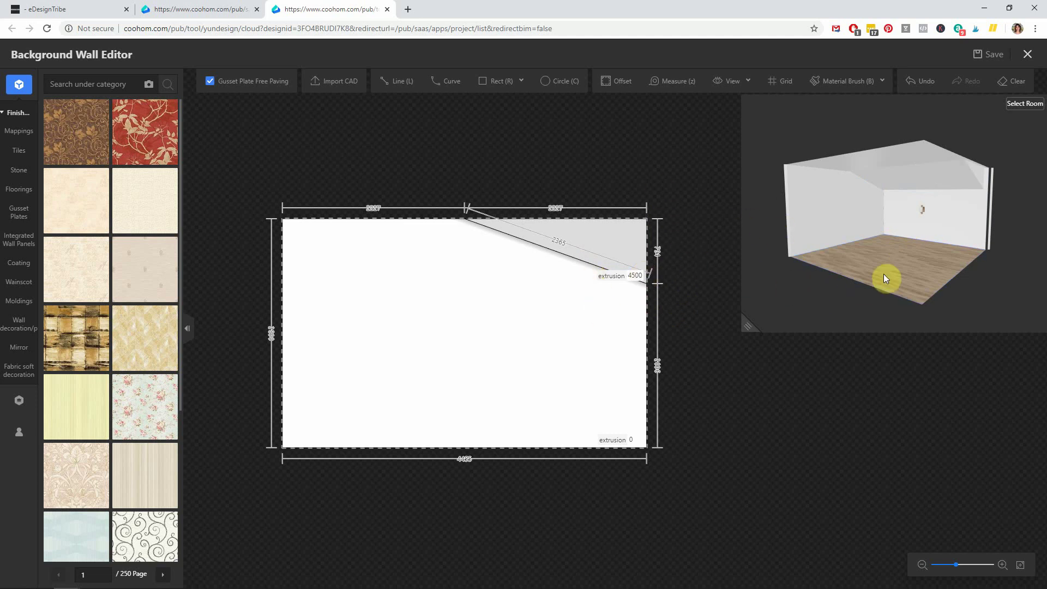
pyautogui.moveTo(743, 332); pyautogui.dragTo(543, 456)
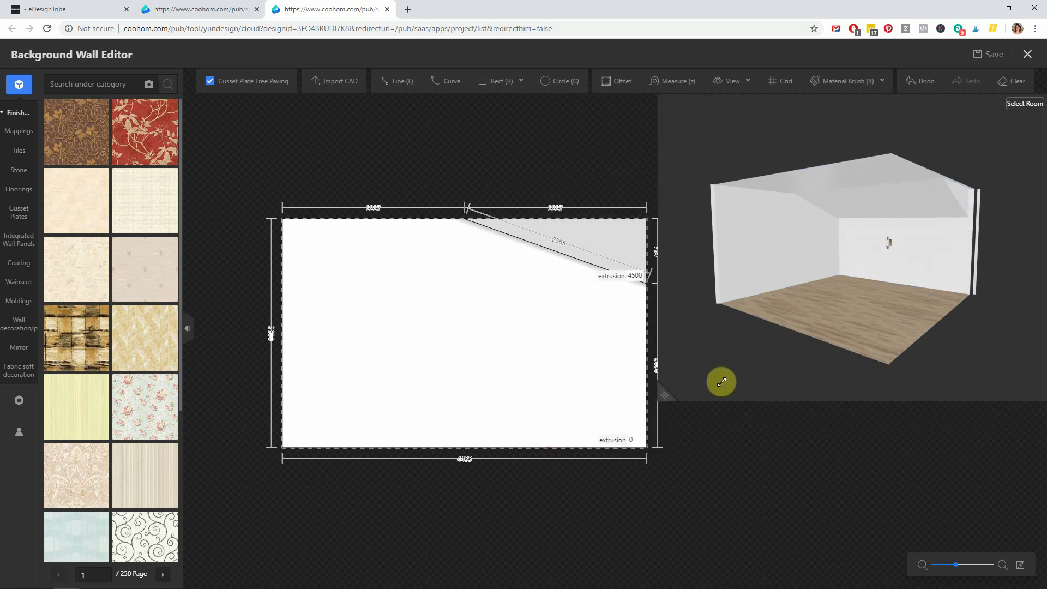
# Step: Move the sloped line's top end to the top-left corner, then save and exit
pyautogui.moveTo(547, 450); pyautogui.dragTo(759, 374)
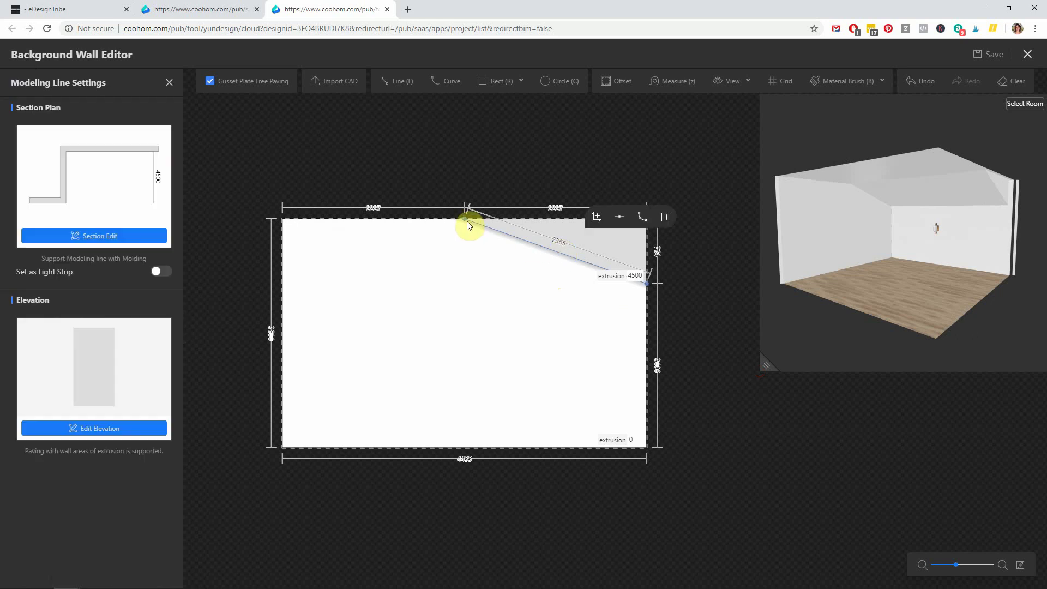
pyautogui.moveTo(463, 219); pyautogui.dragTo(282, 219)
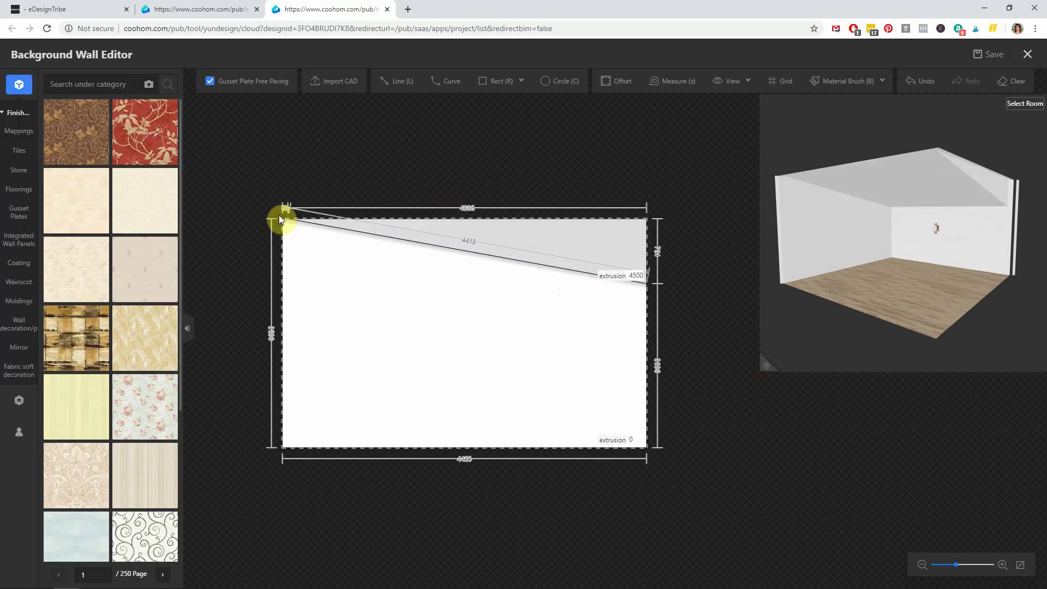
pyautogui.click(994, 54)
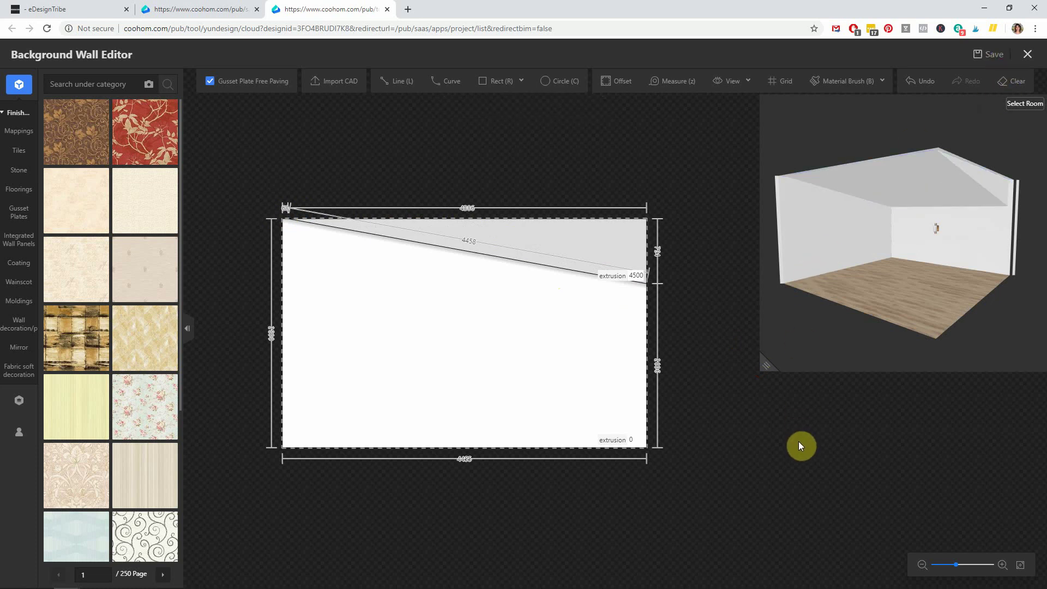
pyautogui.click(1027, 54)
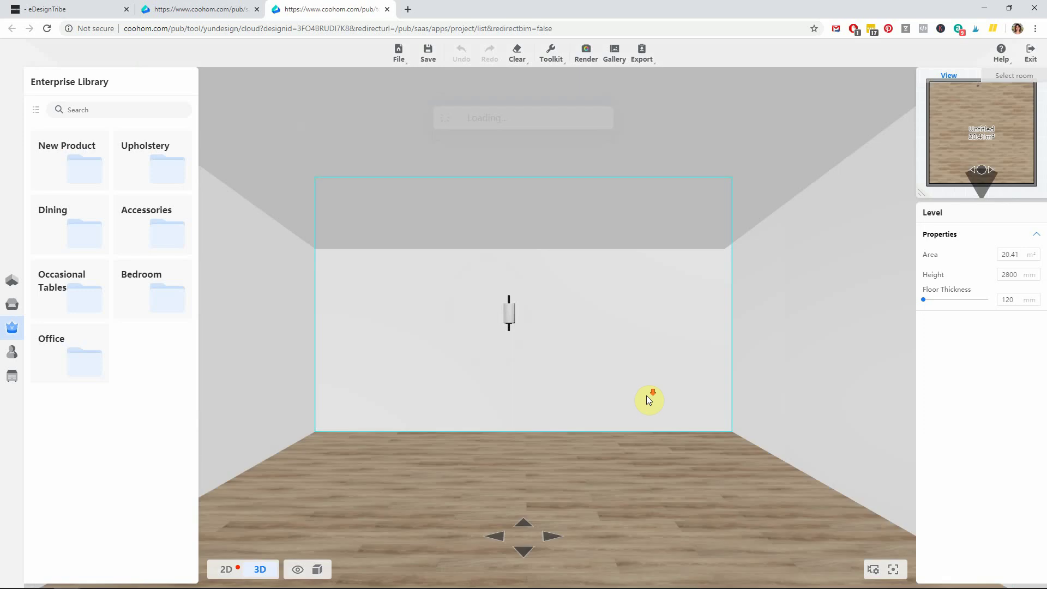
pyautogui.scroll(-3, 647, 395)
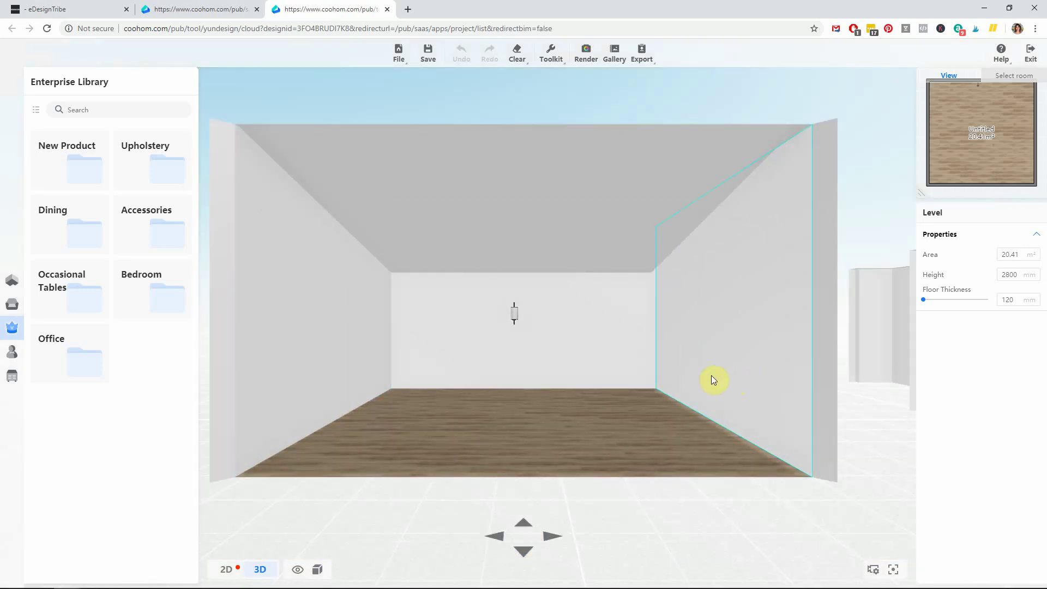
# Step: Orbit the main 3D view to show the sloped-ceiling side of the room
pyautogui.moveTo(680, 375); pyautogui.dragTo(867, 355)
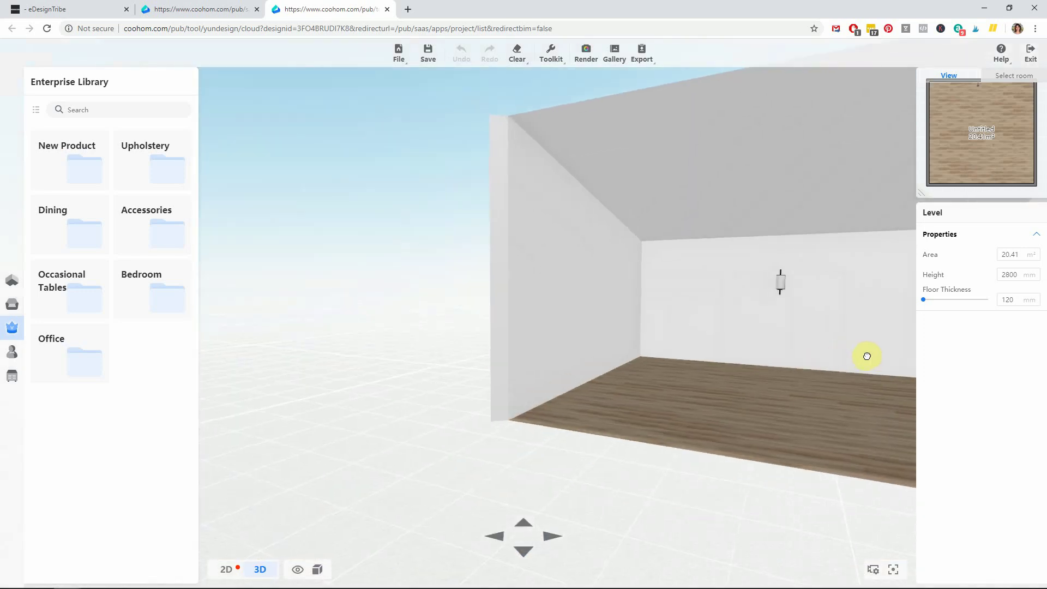